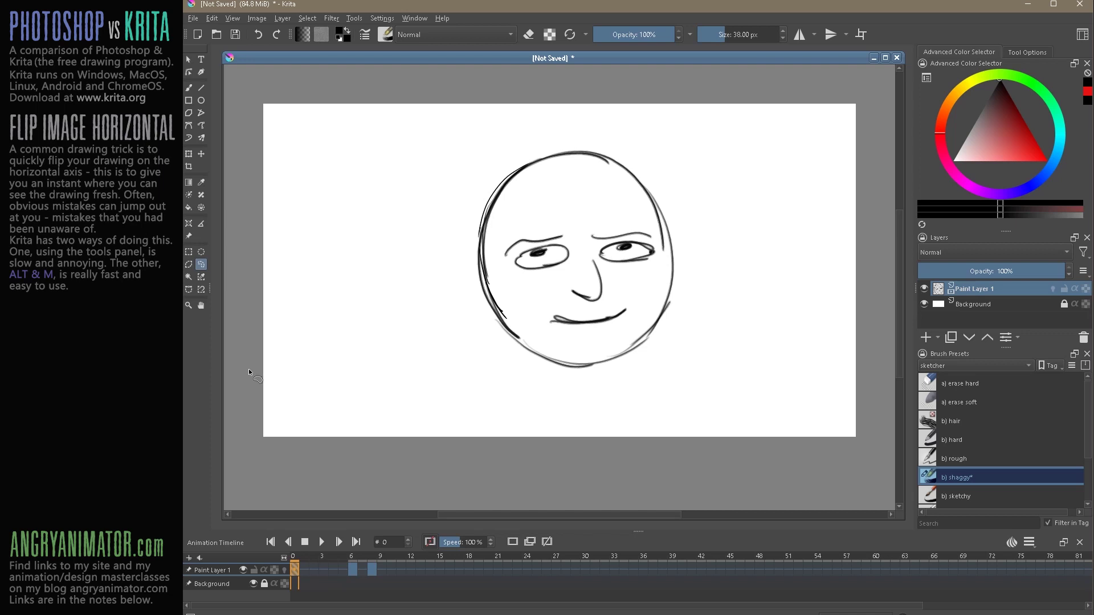
Step: Draw a loose freehand lasso selection around the entire sketched face
click(204, 266)
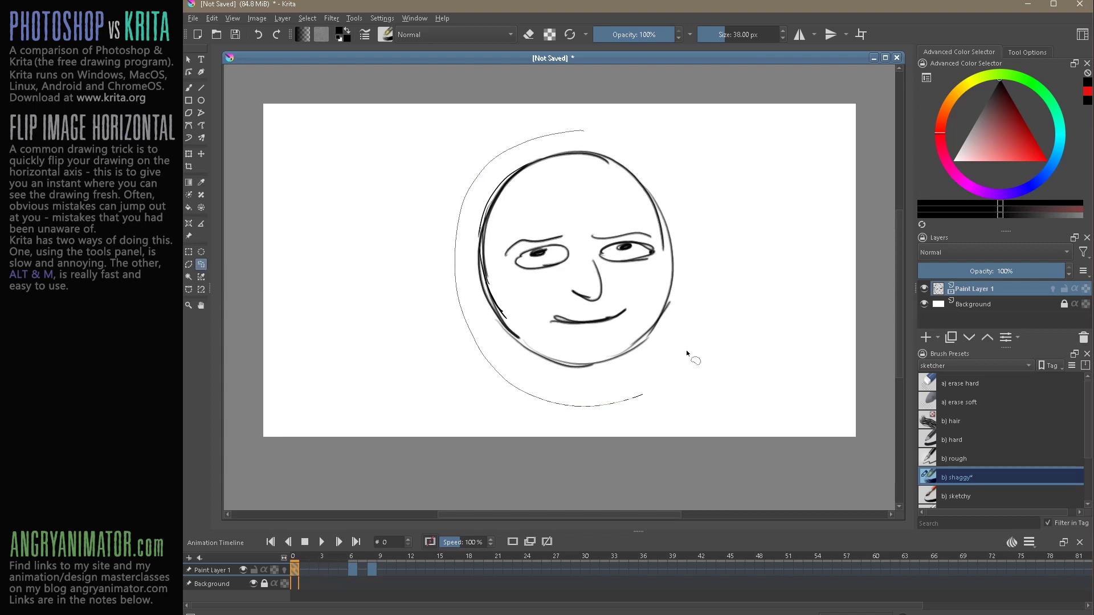
drag(647, 111, 647, 111)
click(1027, 51)
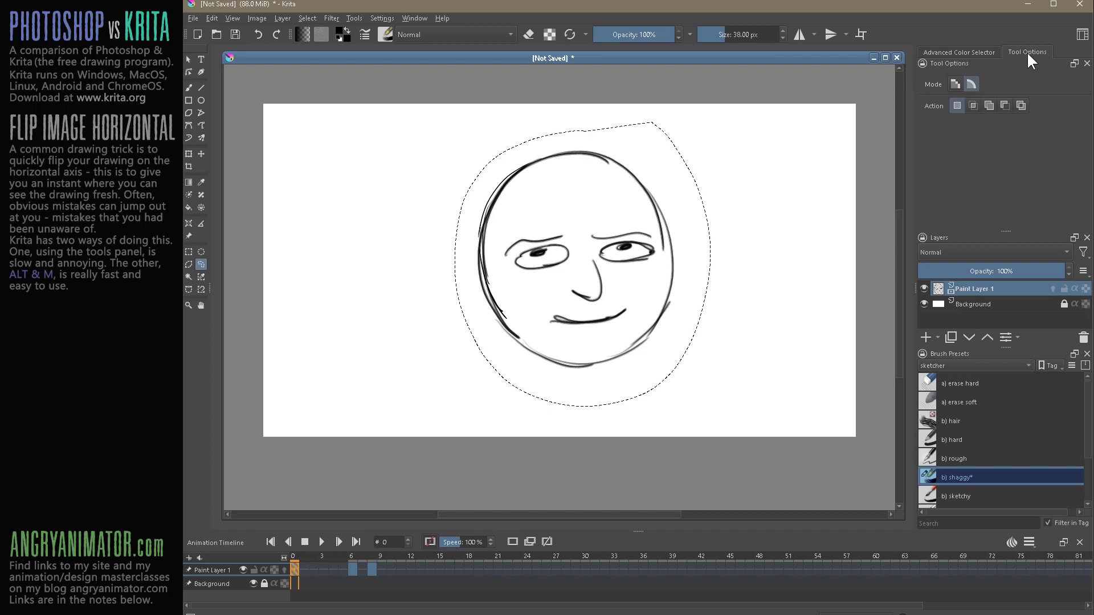
Step: Test-flip the selected face using the Transform Tool's Flip Horizontal option
click(202, 153)
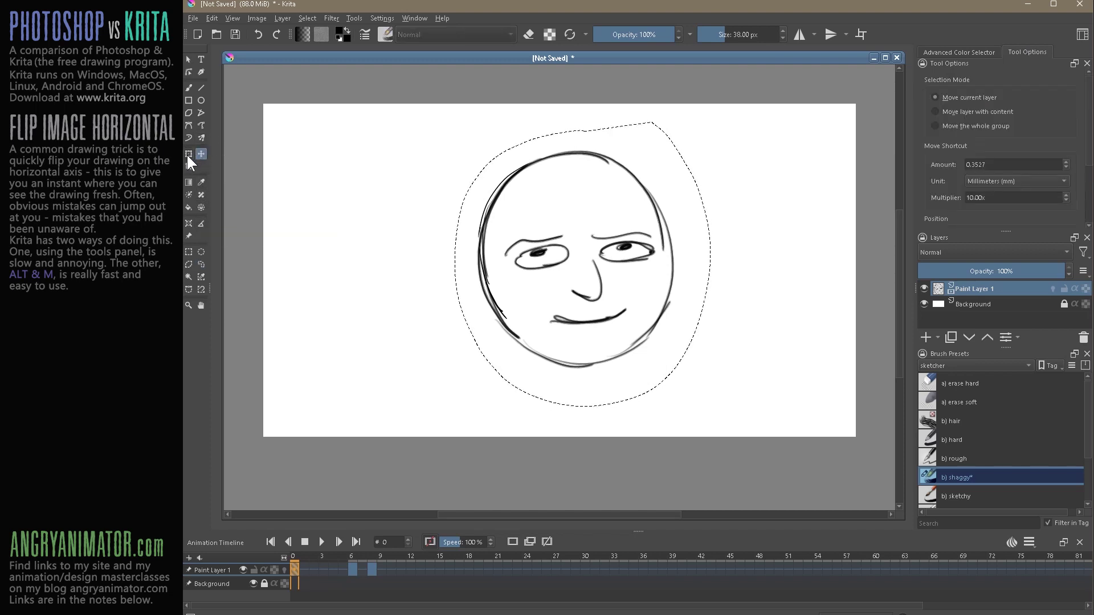
click(189, 153)
scroll(1040, 197, down, 2)
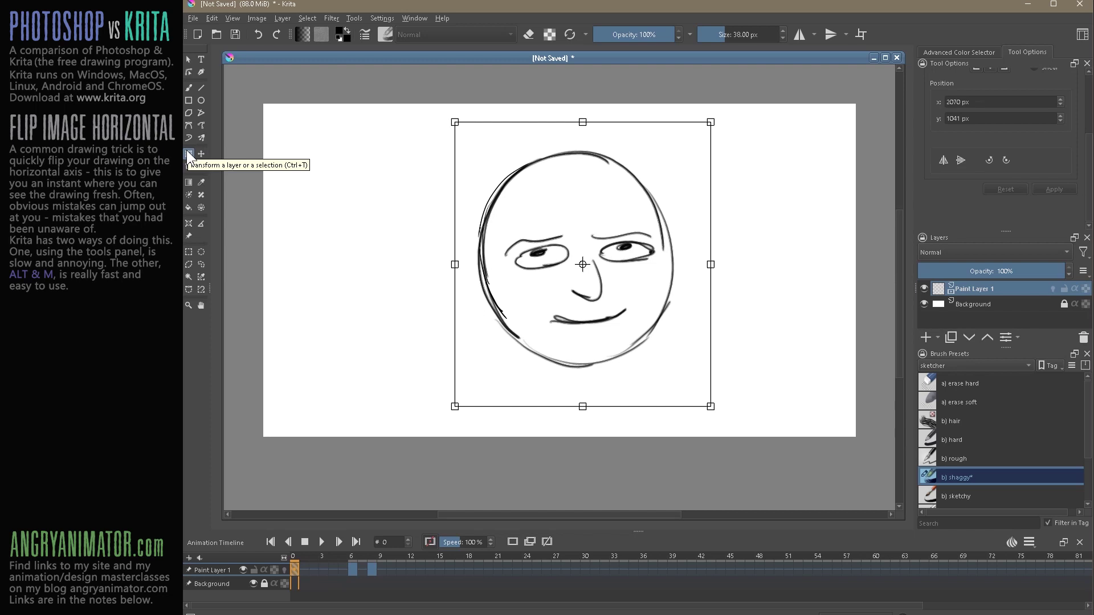
click(943, 160)
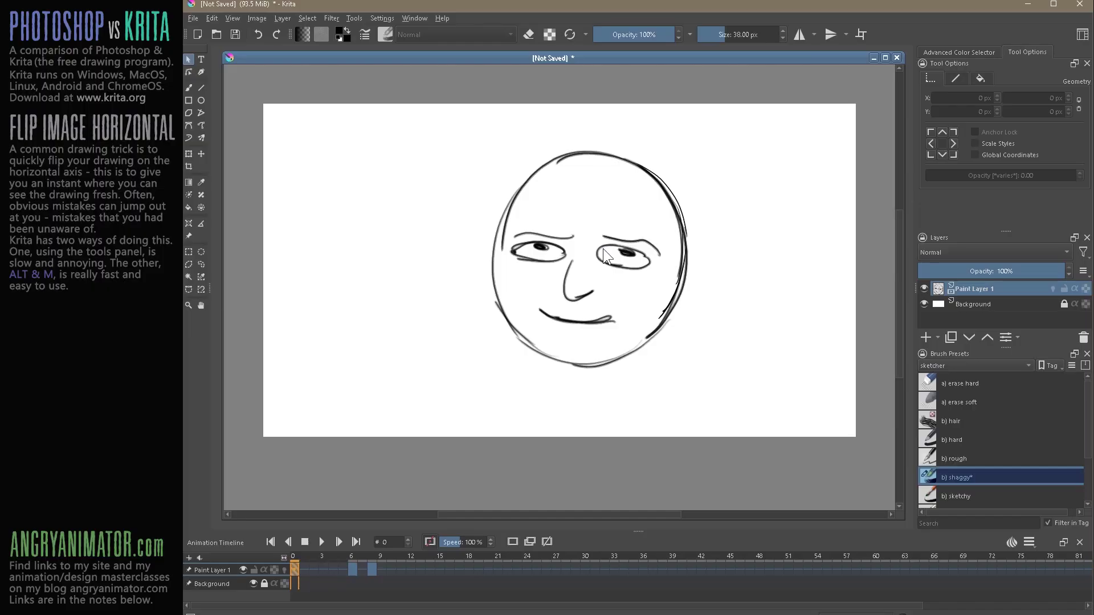
Step: Toggle the canvas Mirror View on and off with Alt+M, leaving it on
key(alt+m)
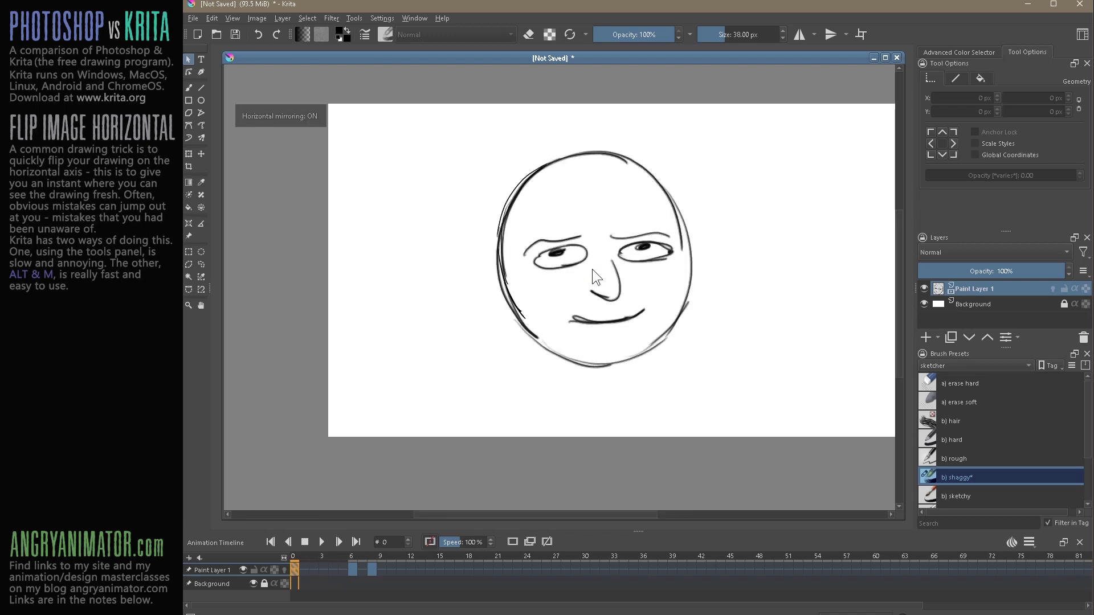
key(alt+m)
key(alt+m)
key(alt+m)
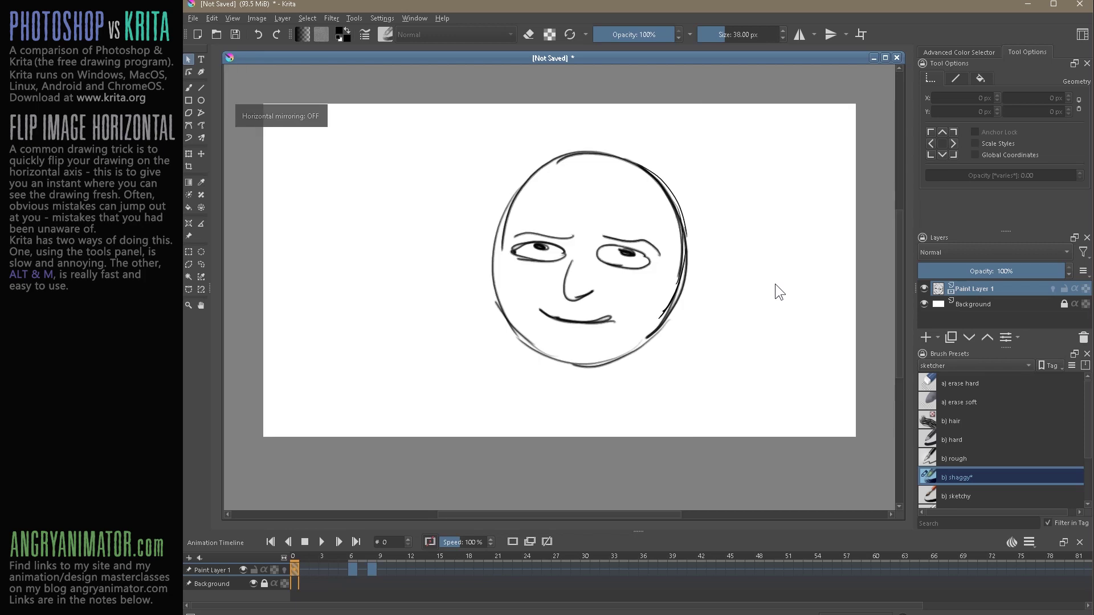
key(m)
key(m)
key(m)
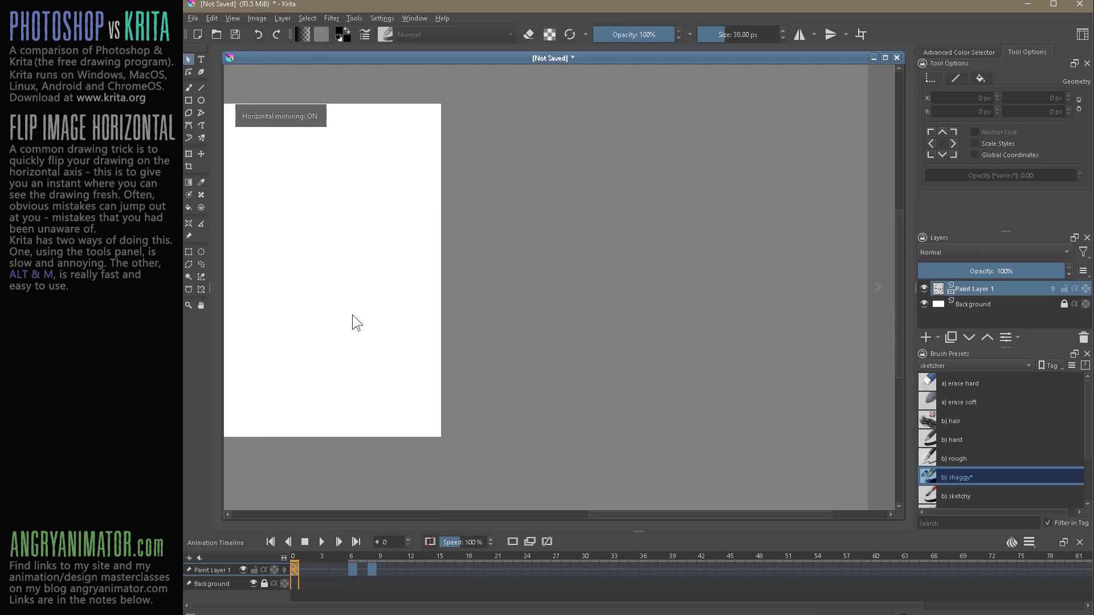
key(m)
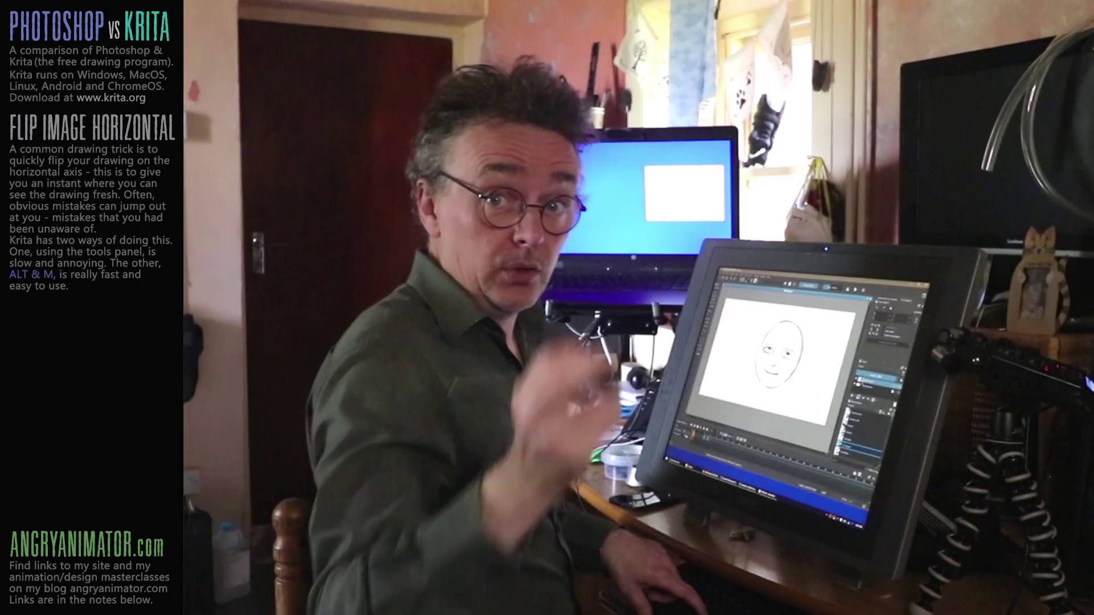